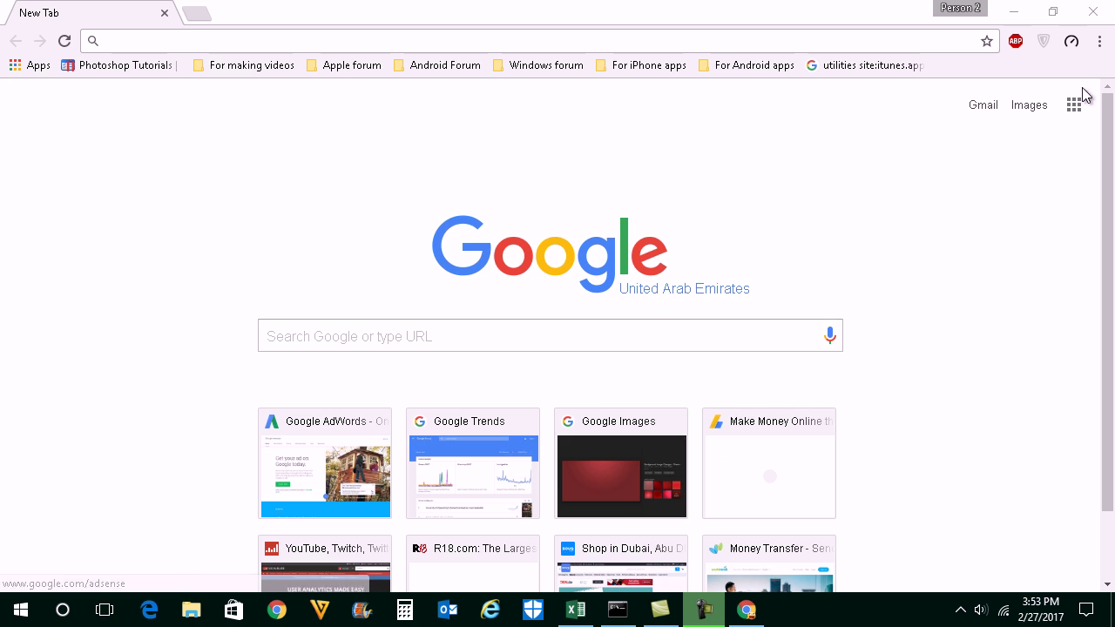
# Open Chrome Settings from the three-dot menu and expand the advanced settings down to Languages.
pyautogui.click(1100, 42)
pyautogui.click(925, 354)
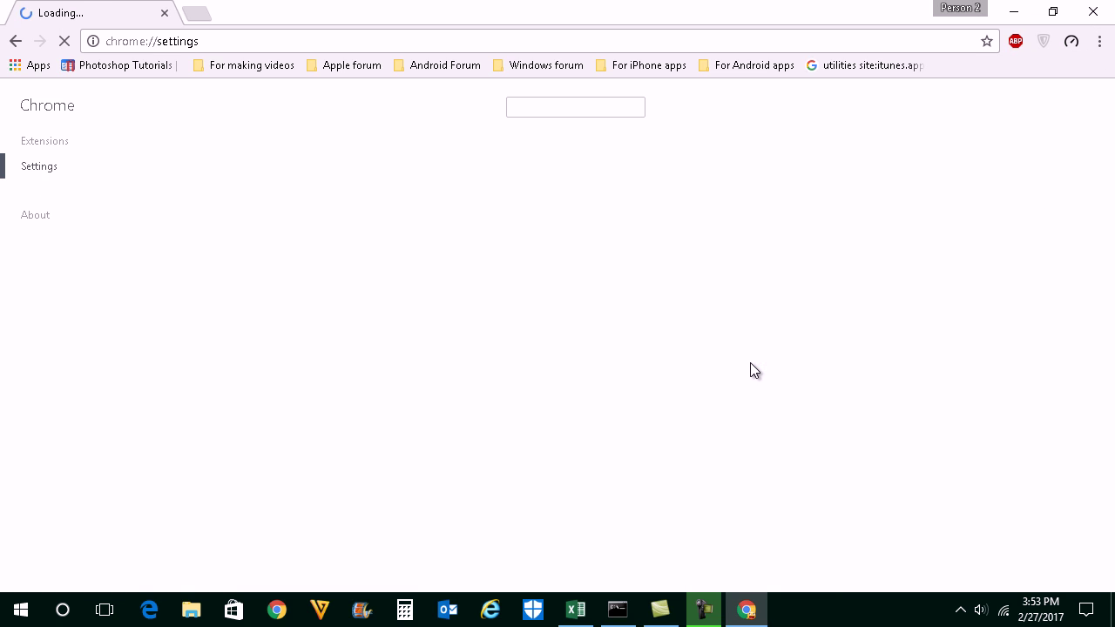
pyautogui.scroll(-5, 750, 363)
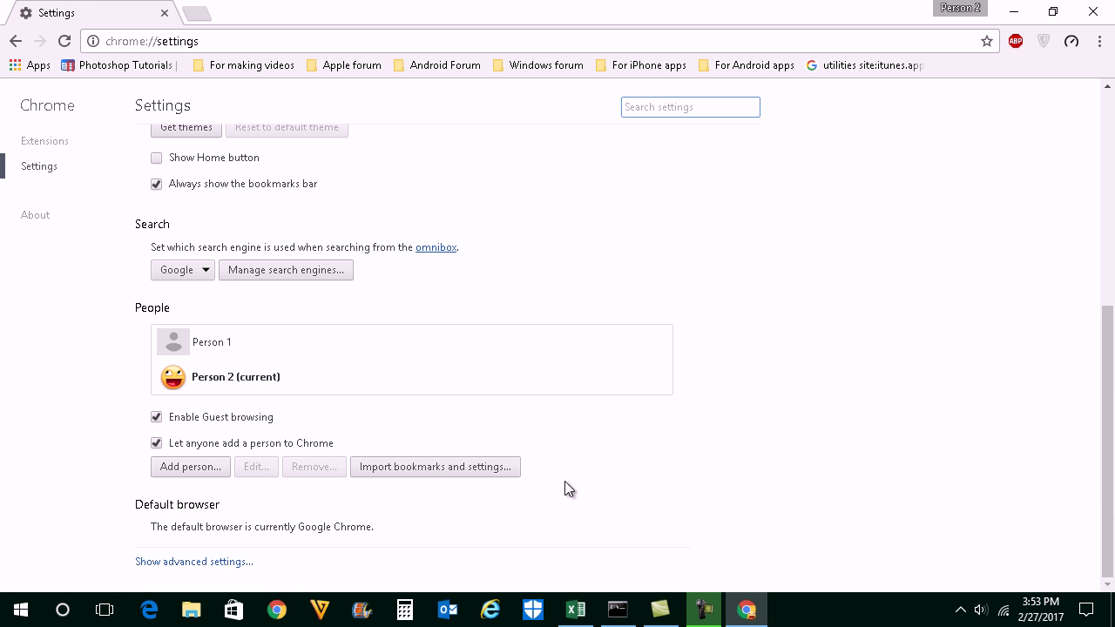
pyautogui.click(209, 564)
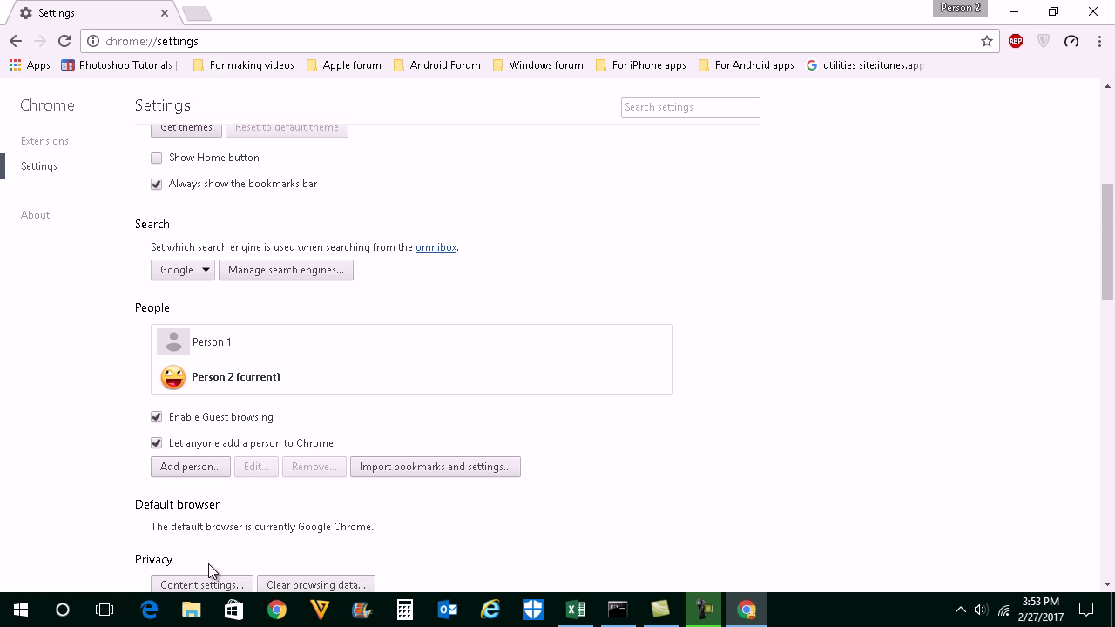
pyautogui.scroll(-1, 253, 558)
pyautogui.scroll(-7, 253, 563)
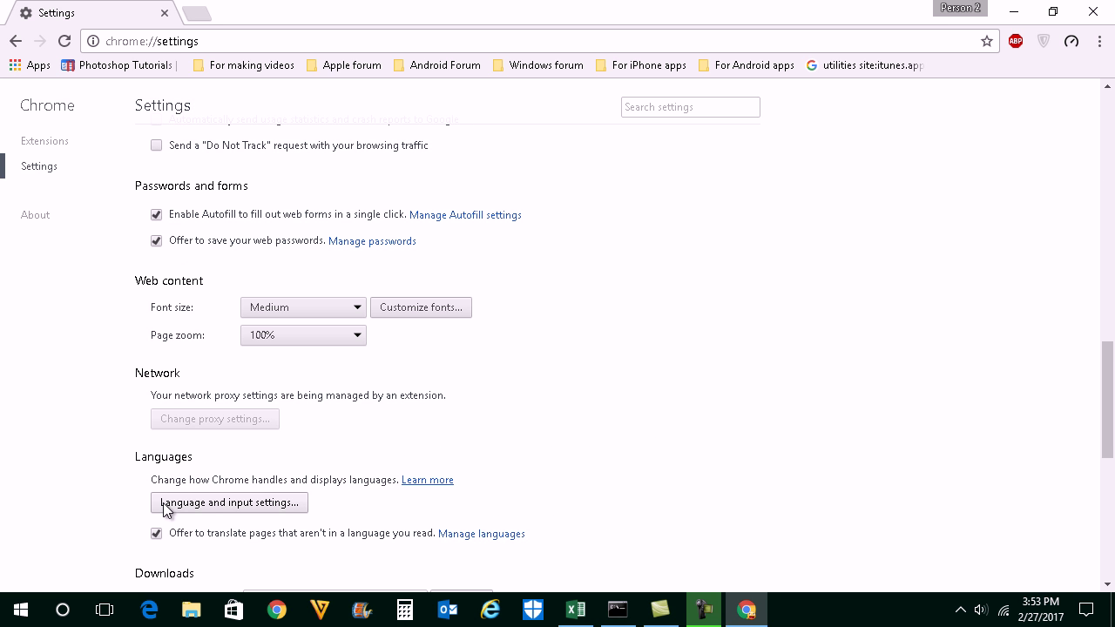
# In Language and input settings, add 'French - français' to the languages list.
pyautogui.click(230, 512)
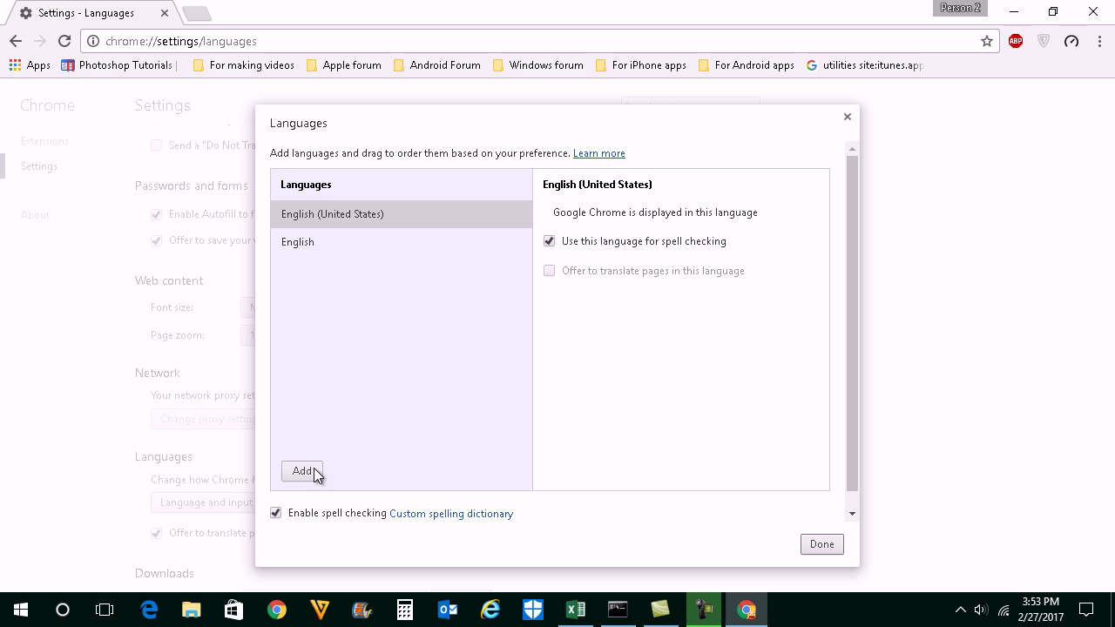
pyautogui.click(302, 471)
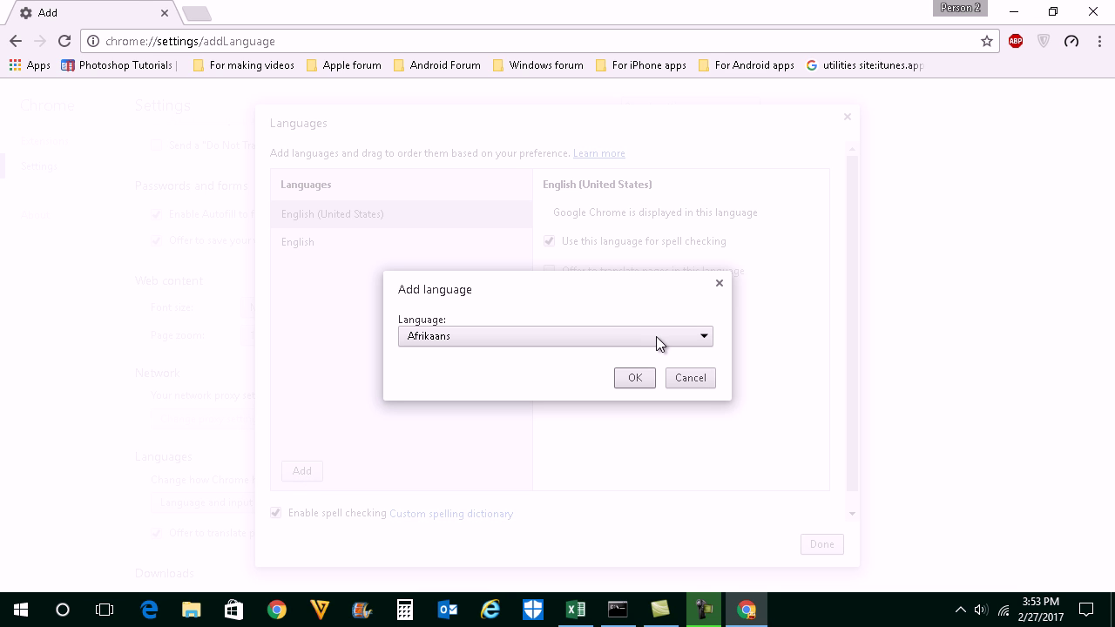
pyautogui.click(656, 336)
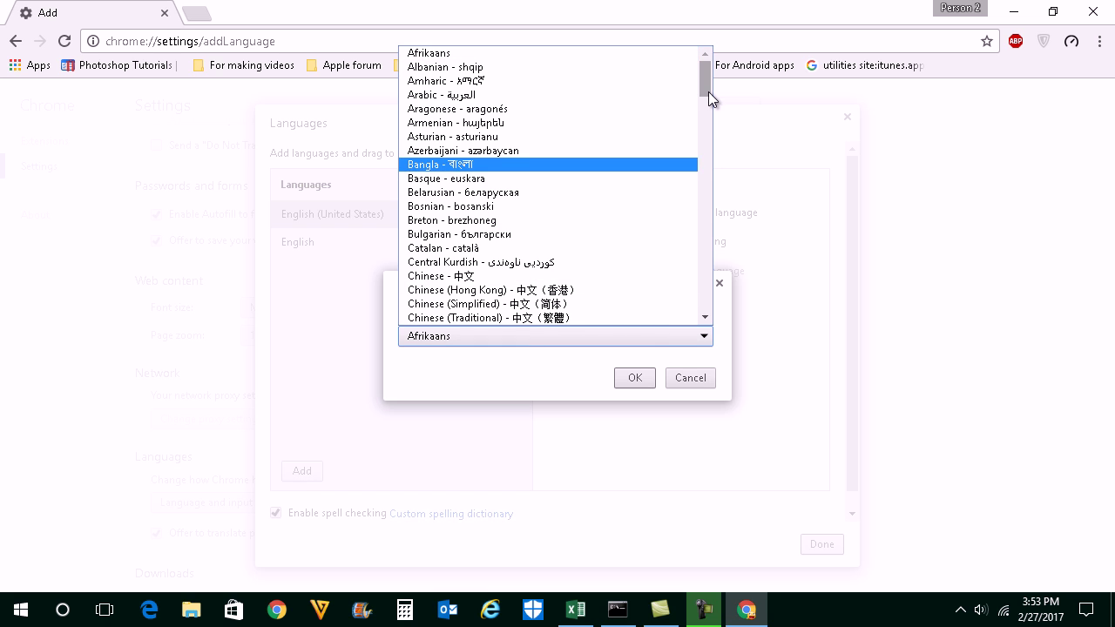
pyautogui.moveTo(708, 91); pyautogui.dragTo(704, 119)
pyautogui.scroll(-4, 506, 270)
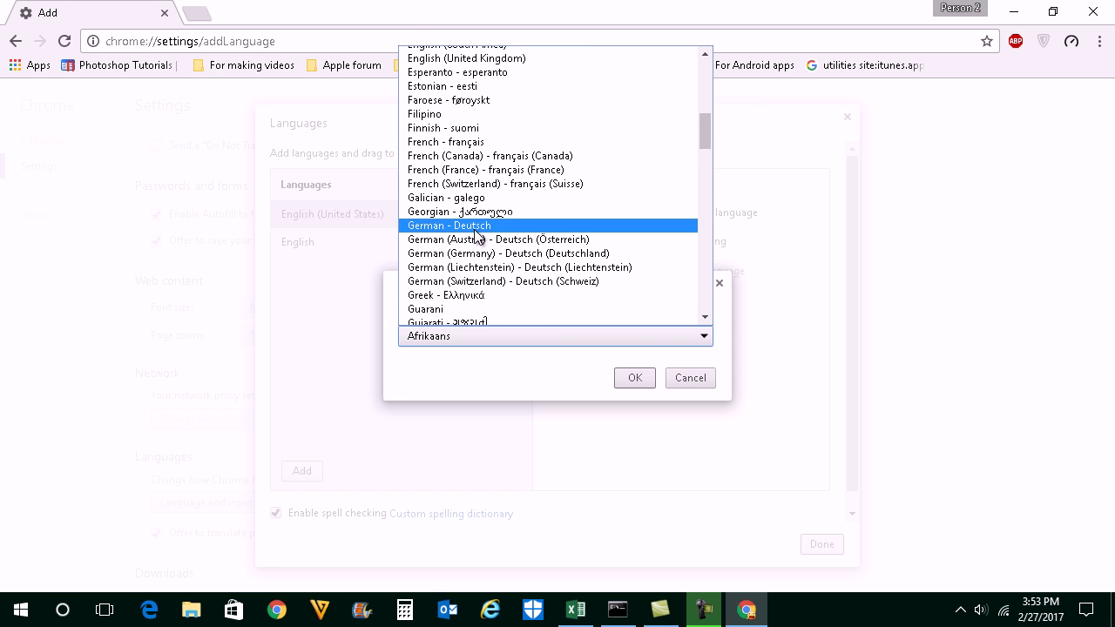
pyautogui.click(455, 143)
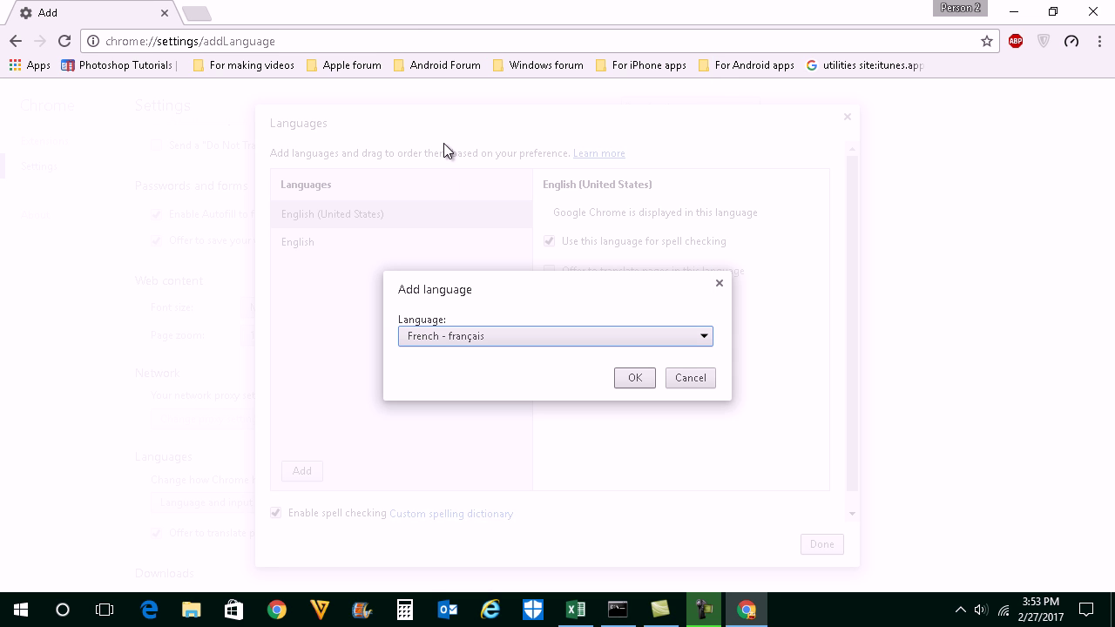
pyautogui.click(633, 379)
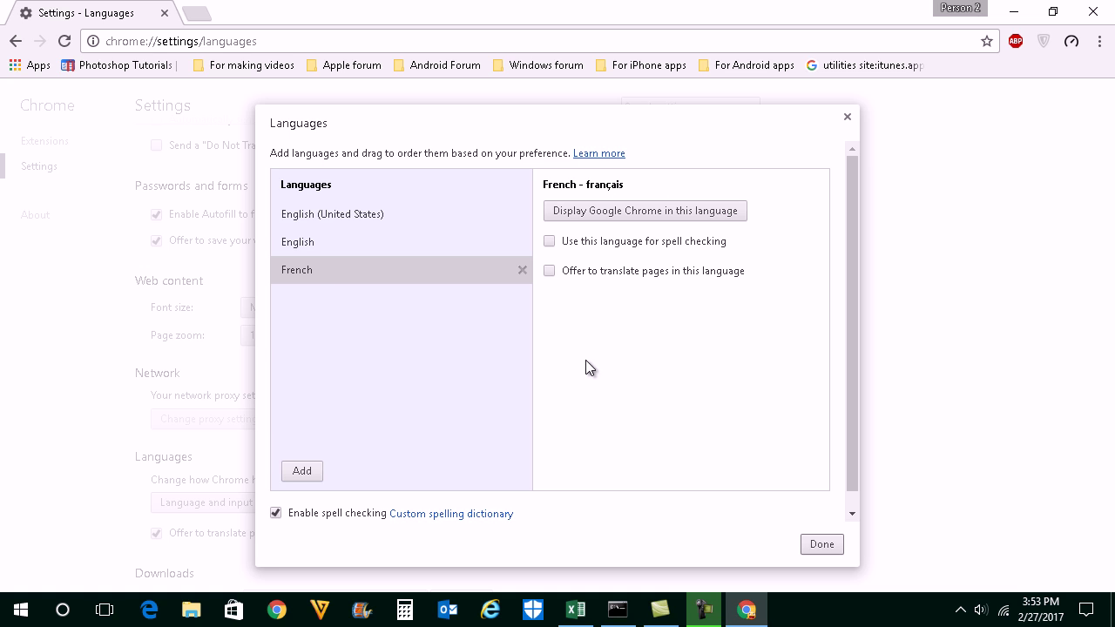
# Move French to the top as display and spell-check language, then close Chrome.
pyautogui.moveTo(319, 275); pyautogui.dragTo(324, 214)
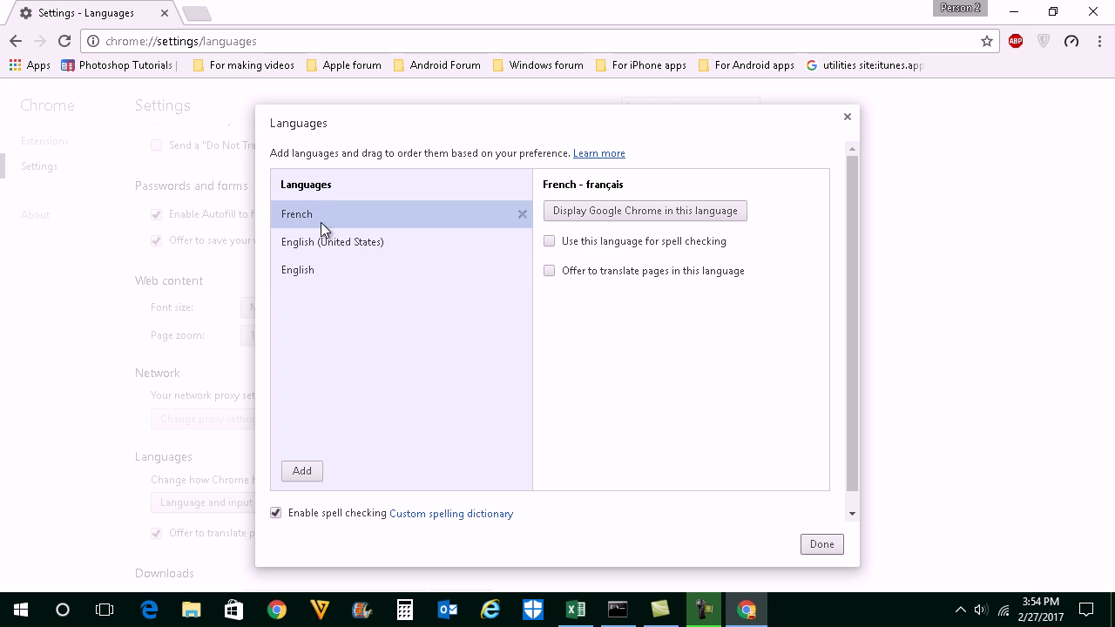
pyautogui.click(581, 214)
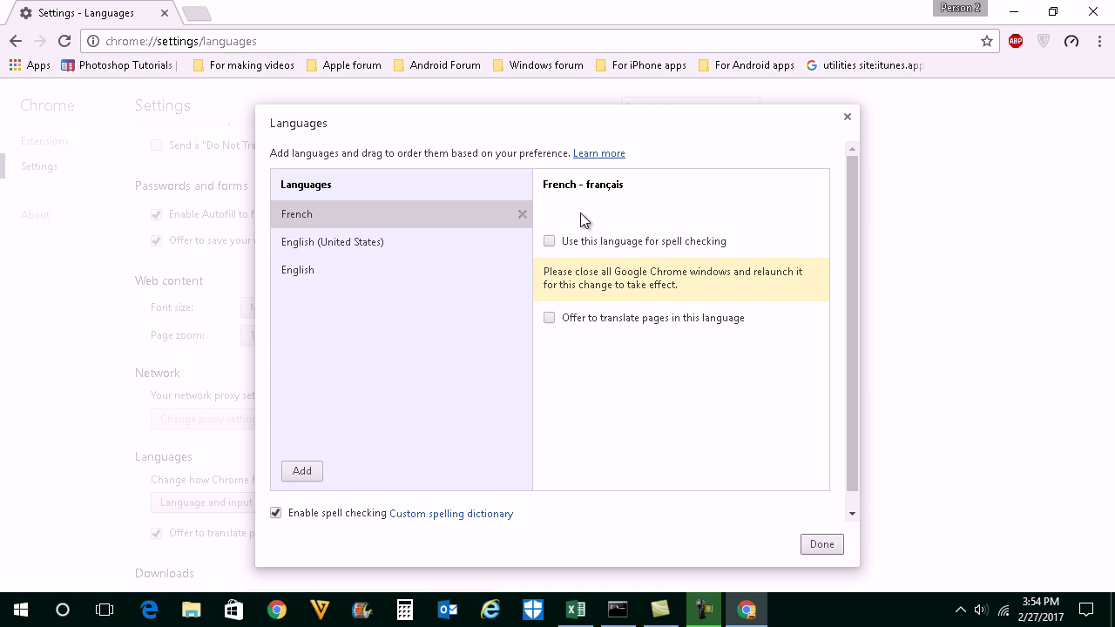
pyautogui.click(549, 243)
pyautogui.click(820, 545)
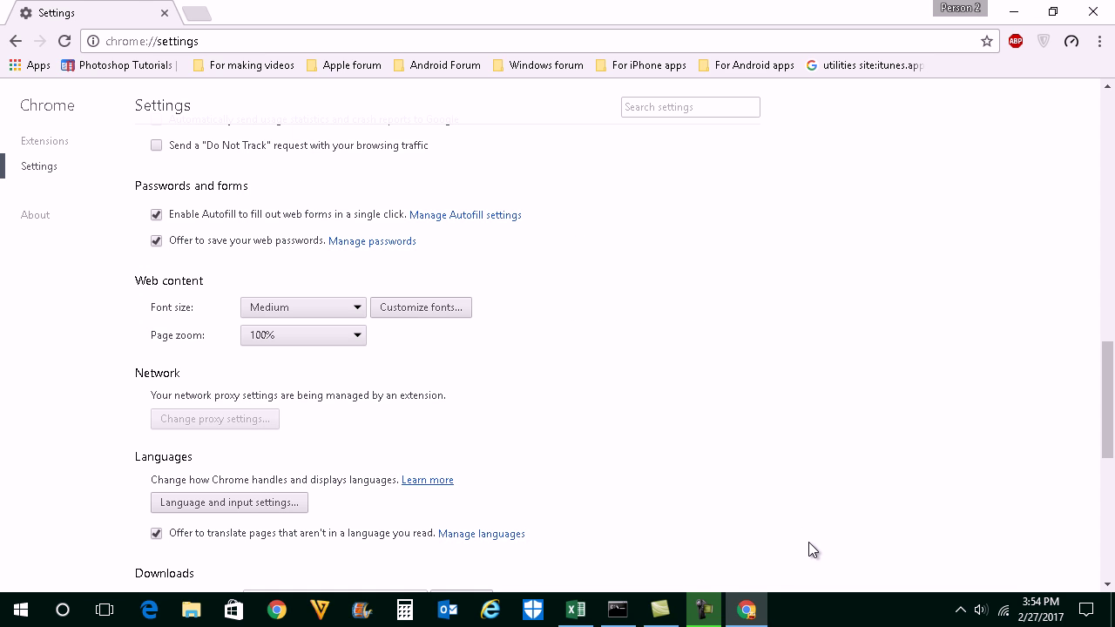
pyautogui.click(1094, 11)
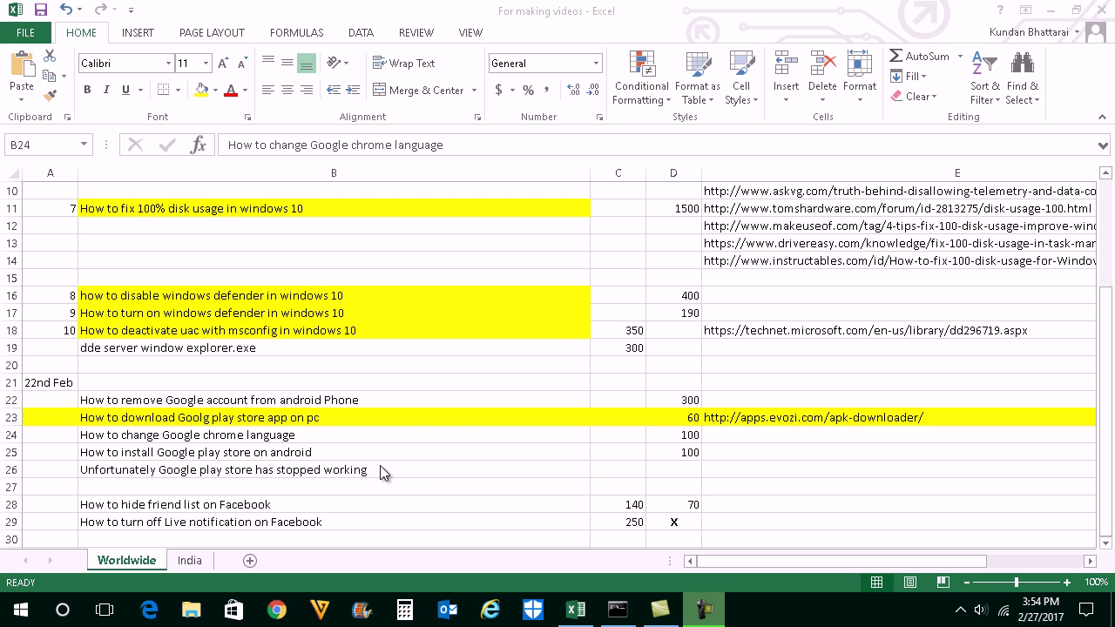
# Minimize the Excel workbook 'For making videos' to reveal the desktop.
pyautogui.click(1051, 11)
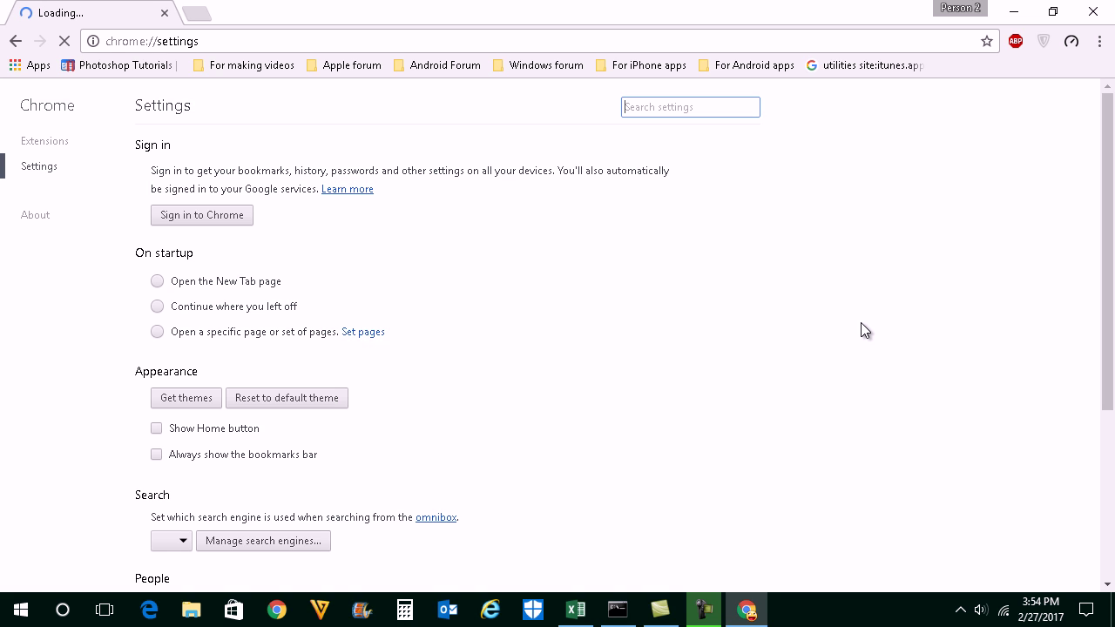
# Reopen Language and input settings from the advanced settings and select French at the top.
pyautogui.scroll(-5, 713, 444)
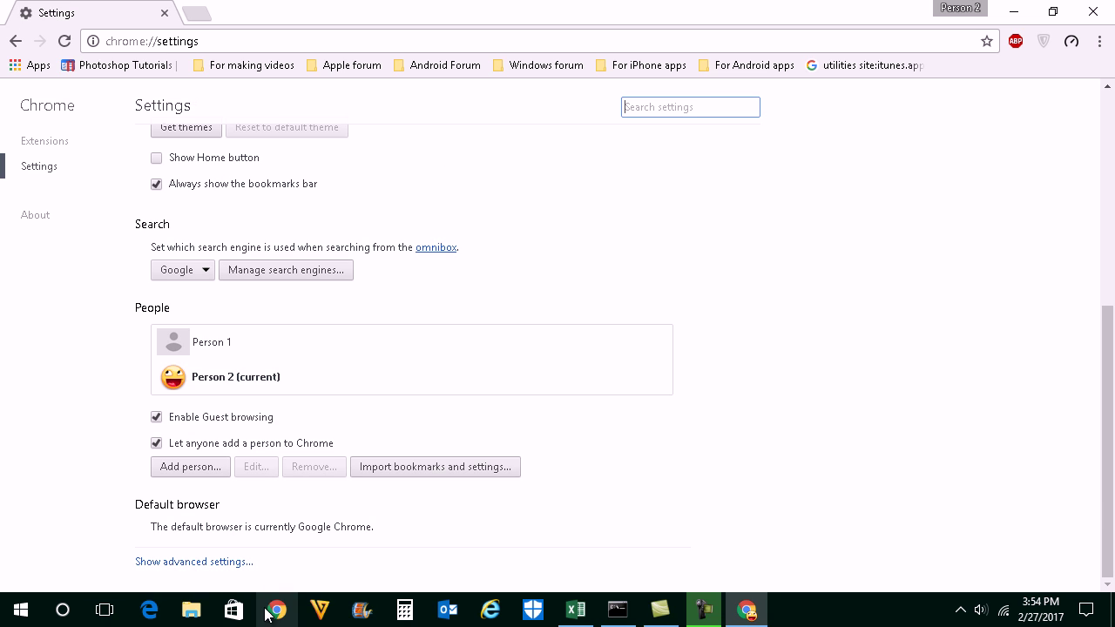
pyautogui.click(225, 563)
pyautogui.scroll(-3, 409, 562)
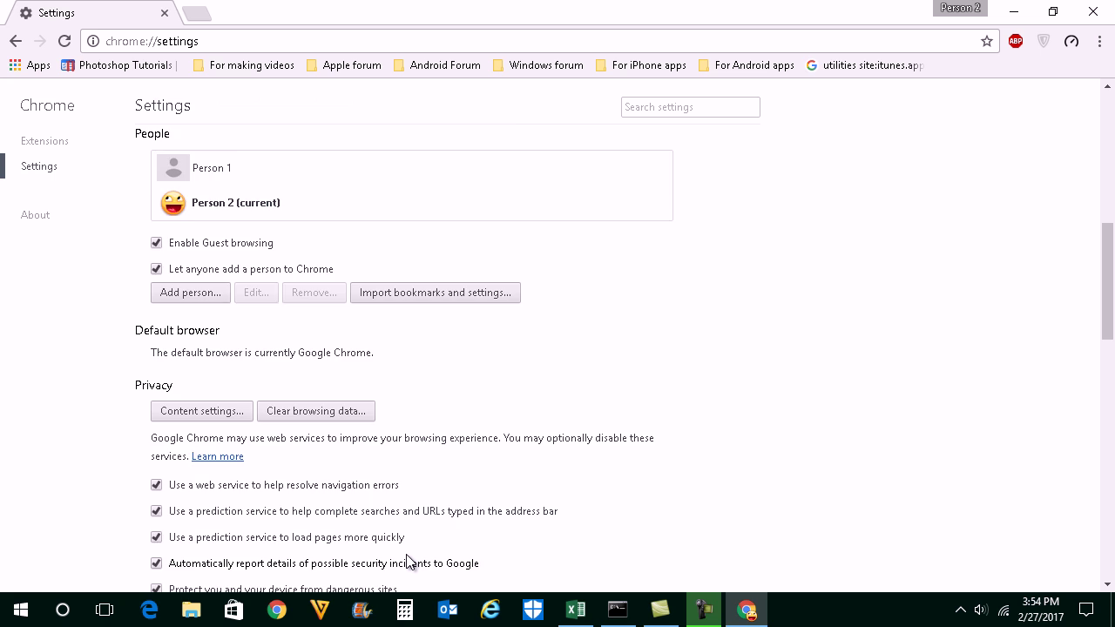
pyautogui.scroll(-4, 408, 559)
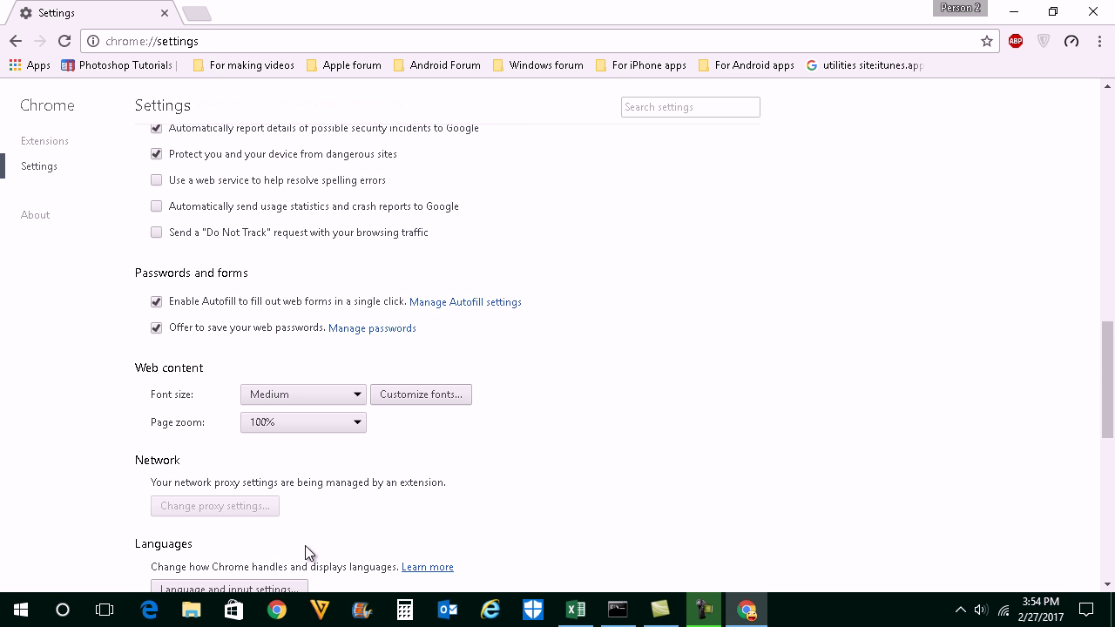
pyautogui.scroll(-1, 310, 536)
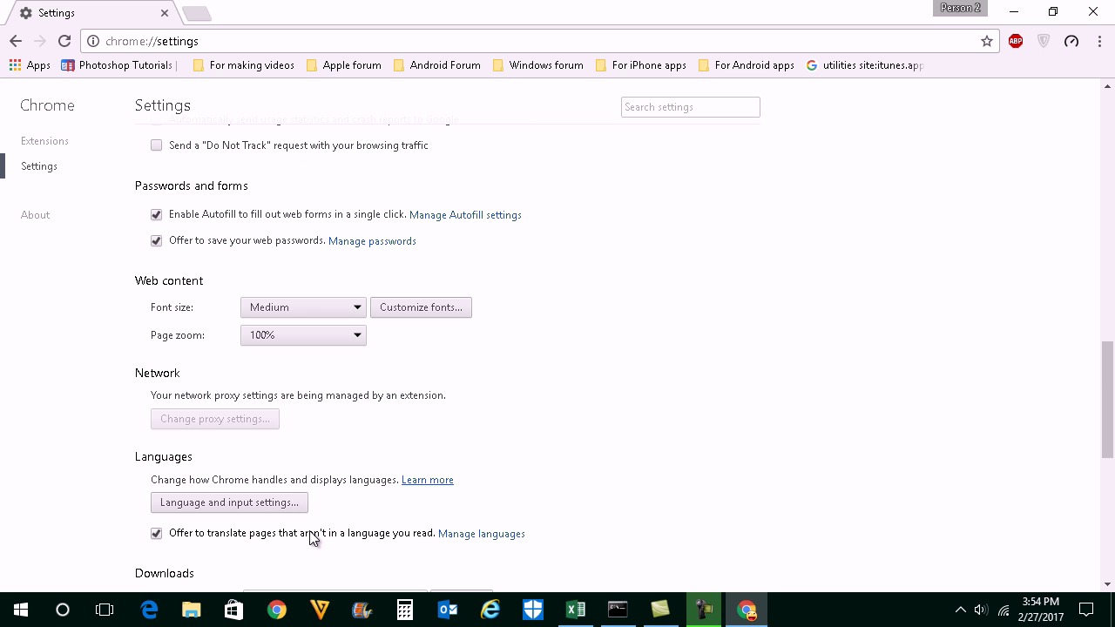
pyautogui.click(231, 505)
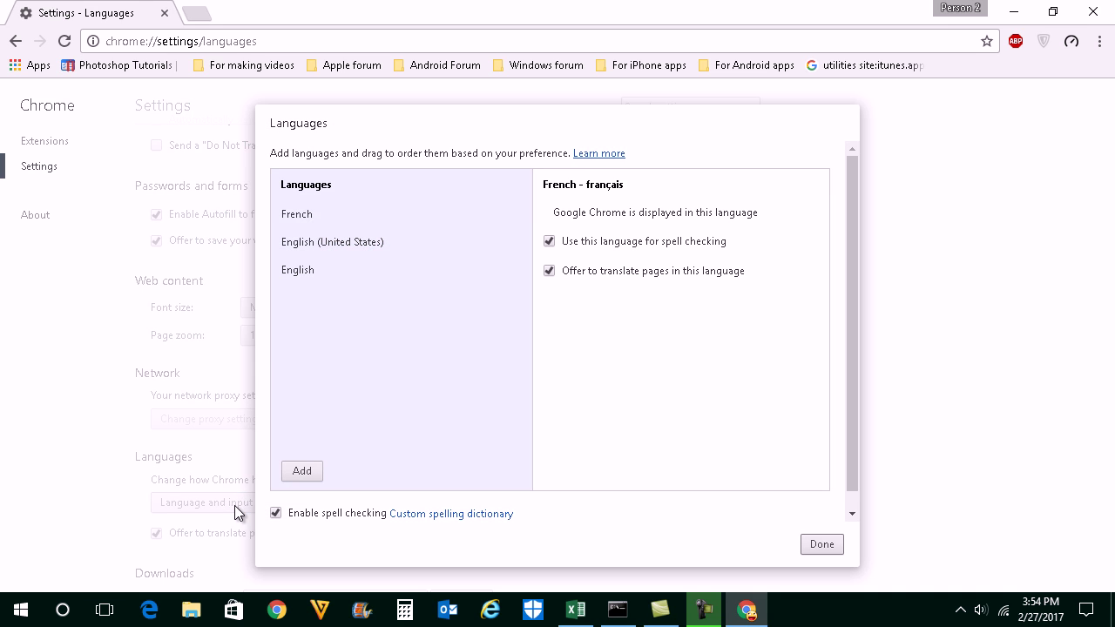
pyautogui.click(332, 223)
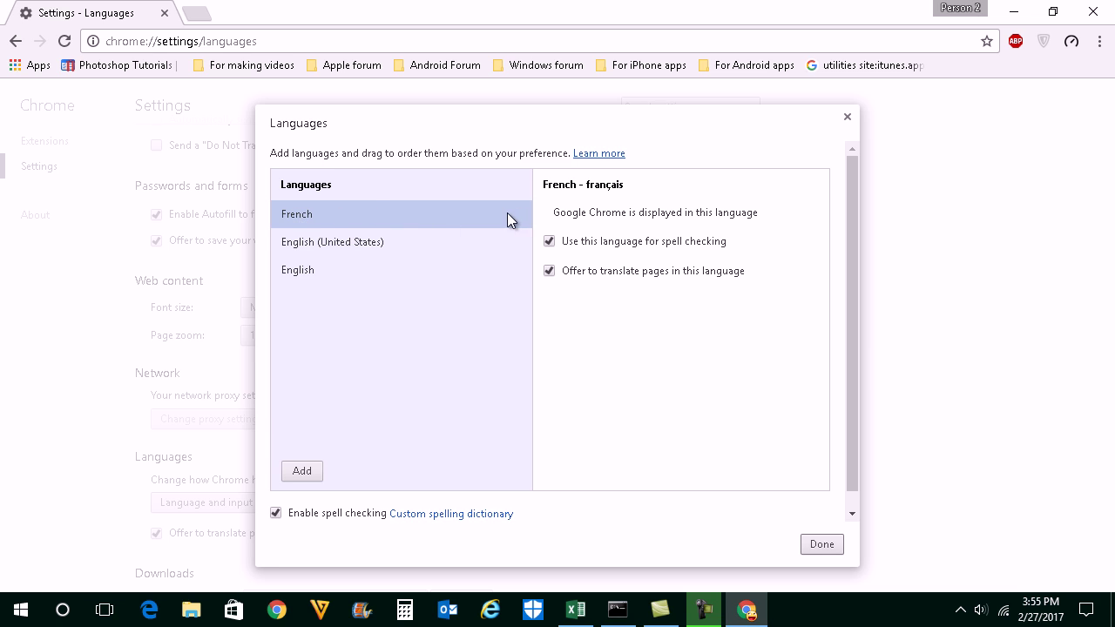
pyautogui.scroll(-1, 525, 211)
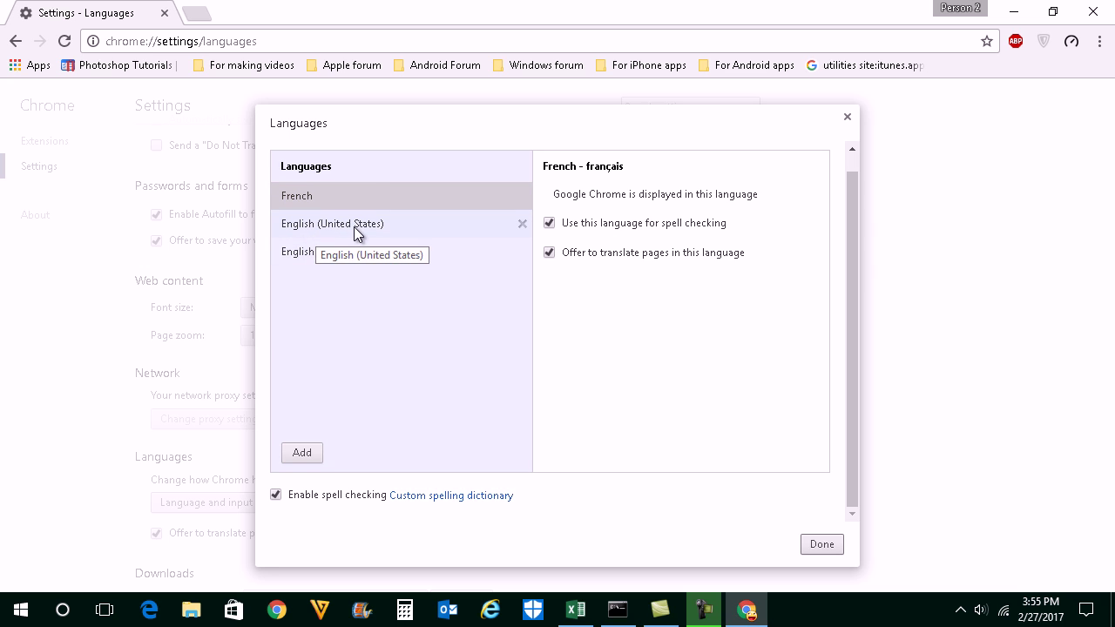
# Move English (United States) above French, make it the display language, and close the dialog.
pyautogui.moveTo(344, 226); pyautogui.dragTo(359, 193)
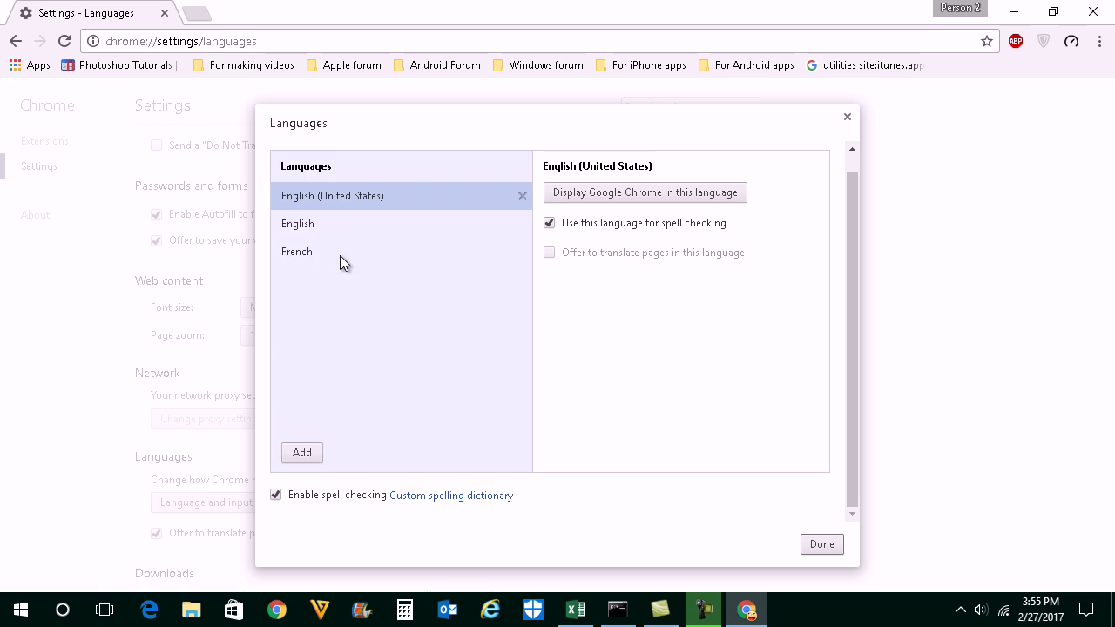
pyautogui.click(572, 195)
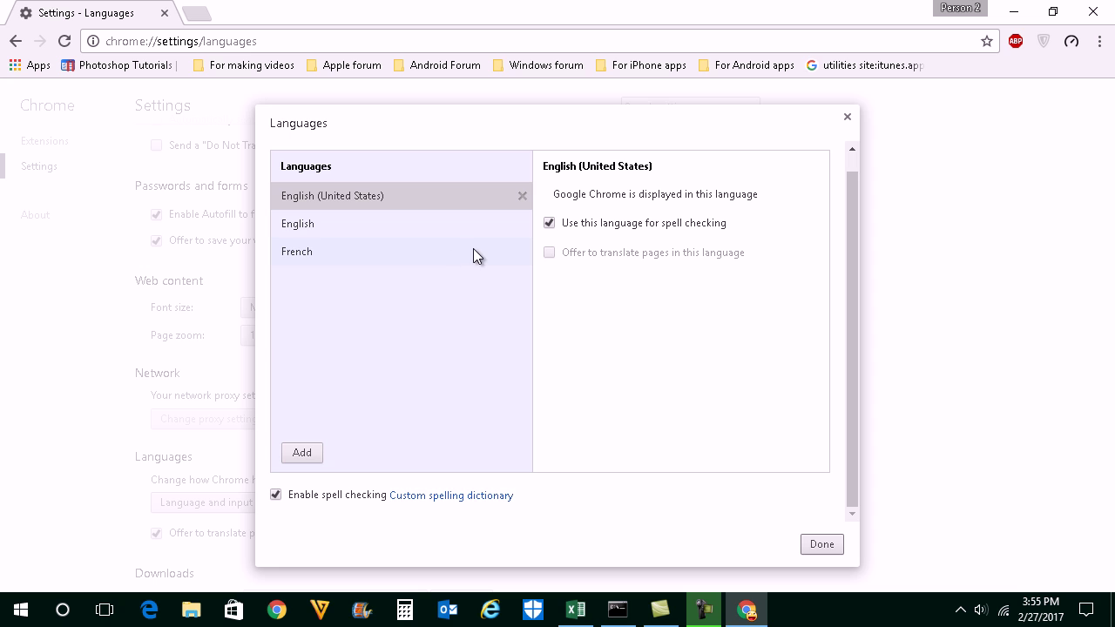
pyautogui.click(818, 546)
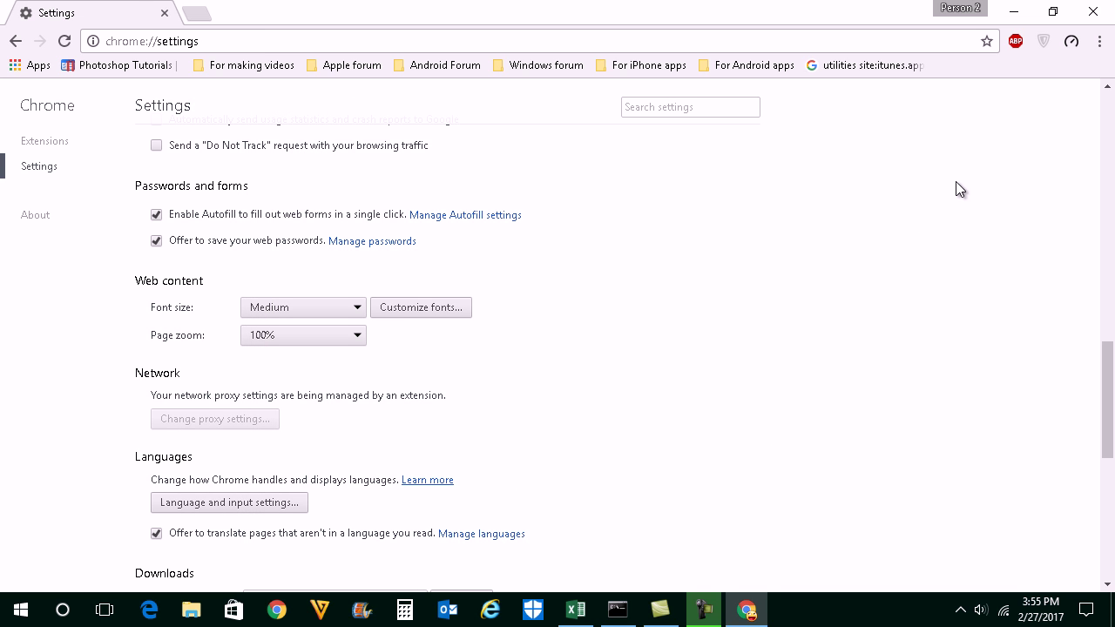
# Restart Chrome and return to the Languages section under the advanced settings.
pyautogui.click(1093, 12)
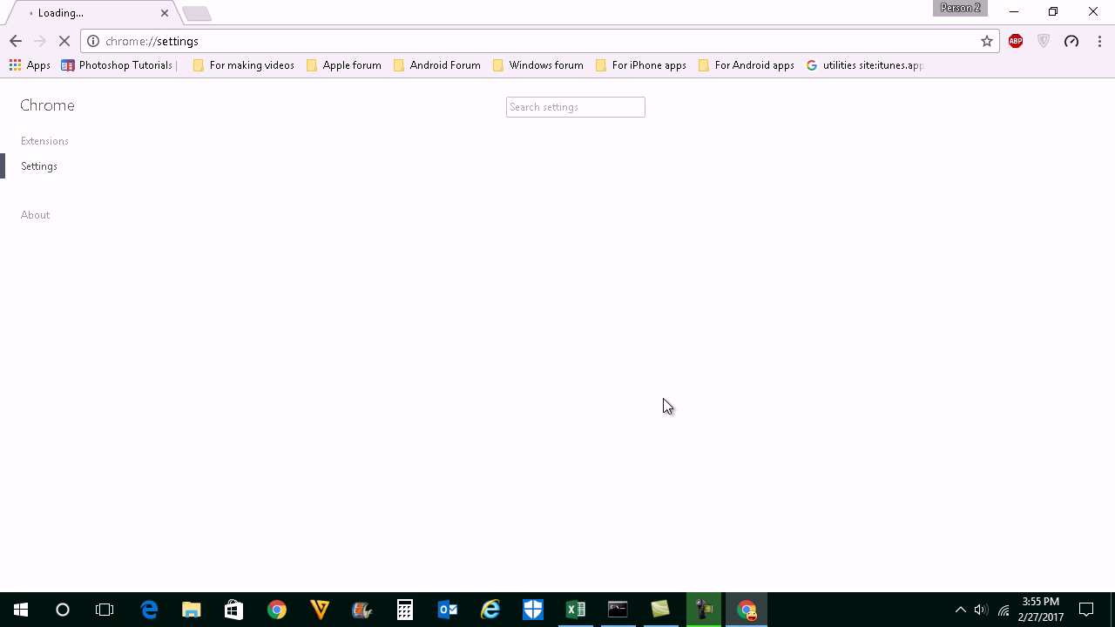
pyautogui.scroll(-5, 663, 398)
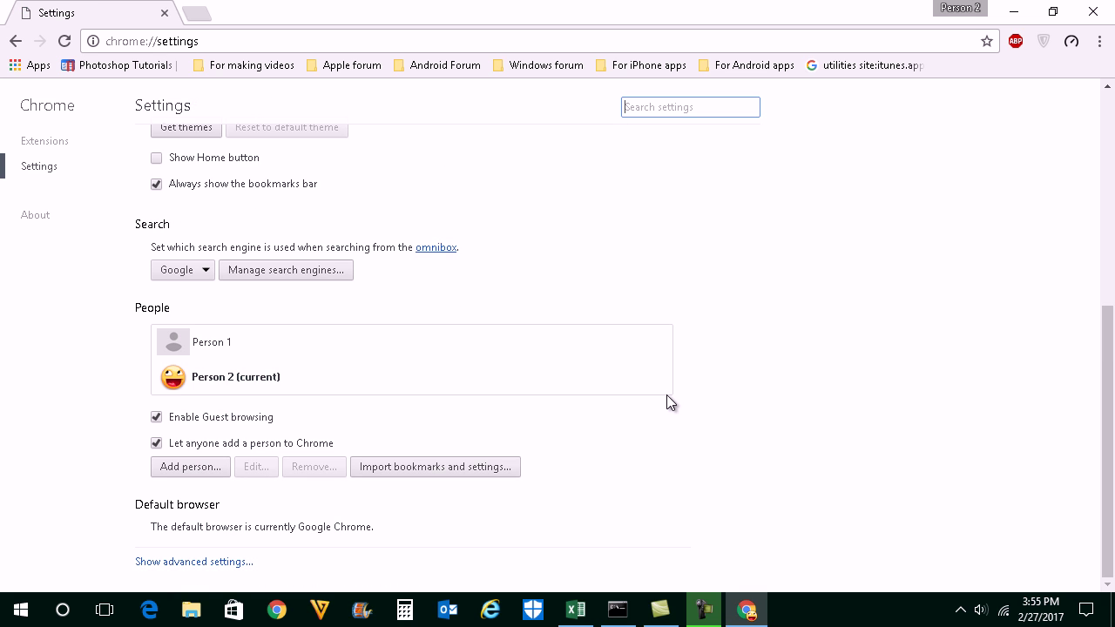
pyautogui.click(218, 562)
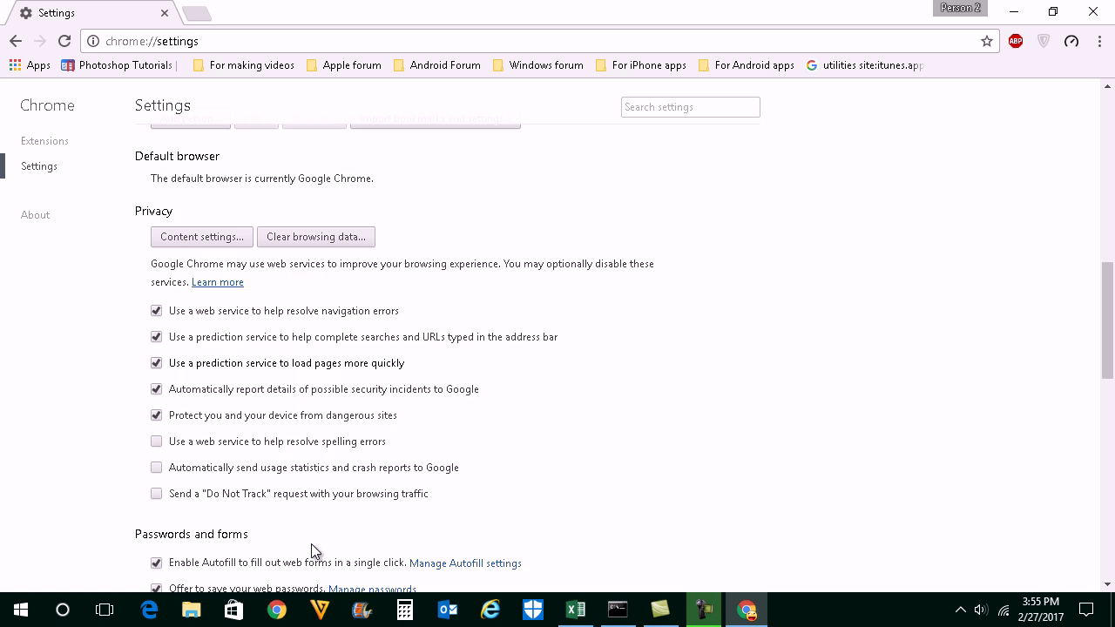
pyautogui.scroll(-4, 311, 544)
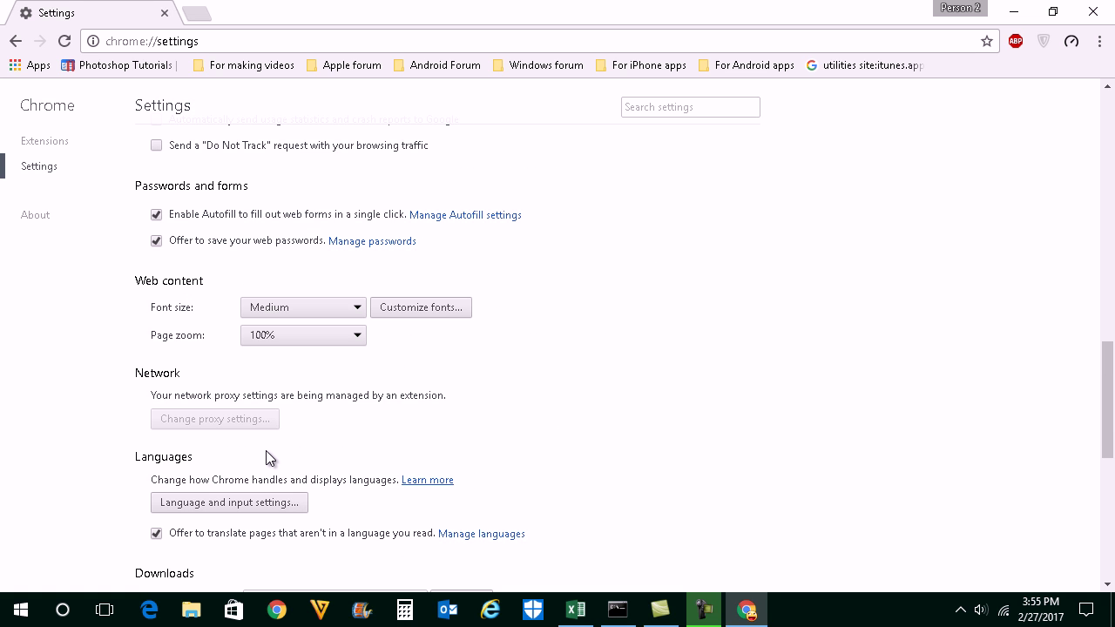
# Remove French in Language and input settings, keeping only the two English entries.
pyautogui.click(247, 504)
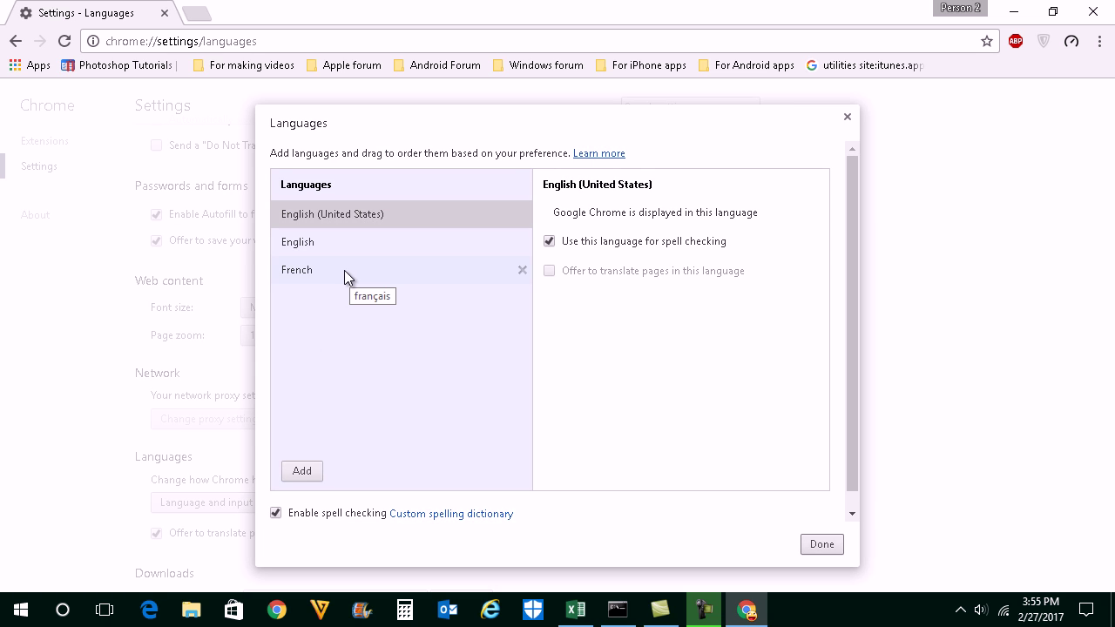
pyautogui.click(523, 270)
pyautogui.click(822, 547)
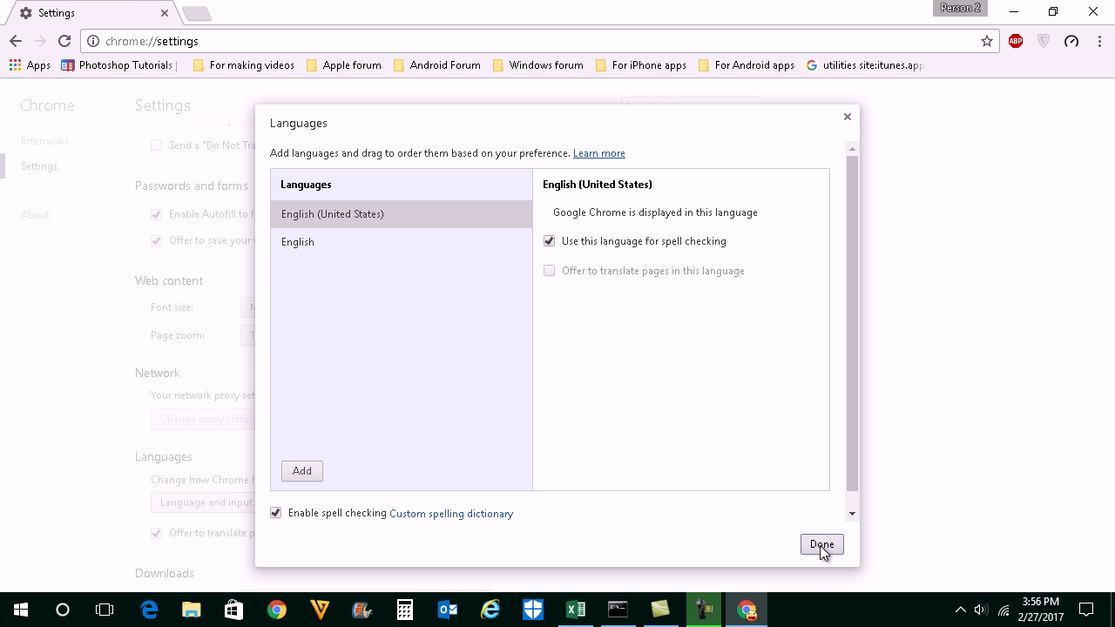